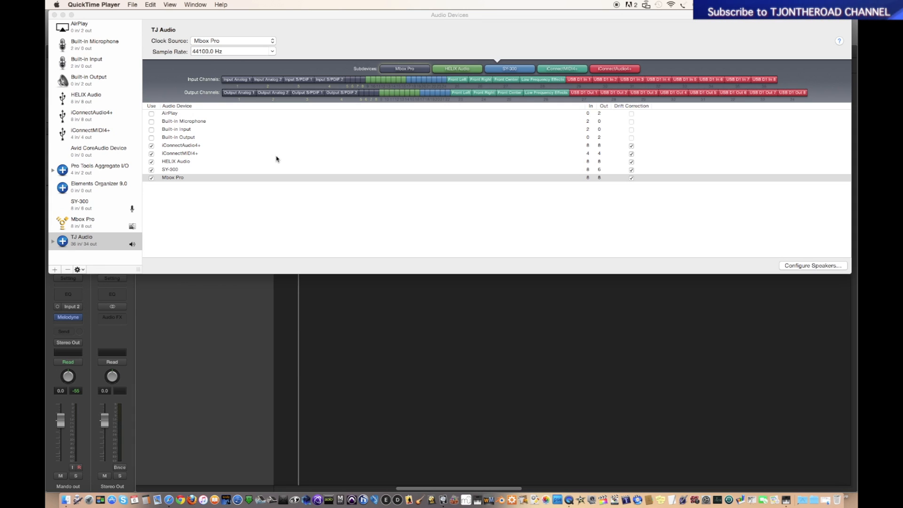
# - Open Audio MIDI Setup from the Utilities folder in Applications and bring up the option for adding an audio device
pyautogui.click(299, 15)
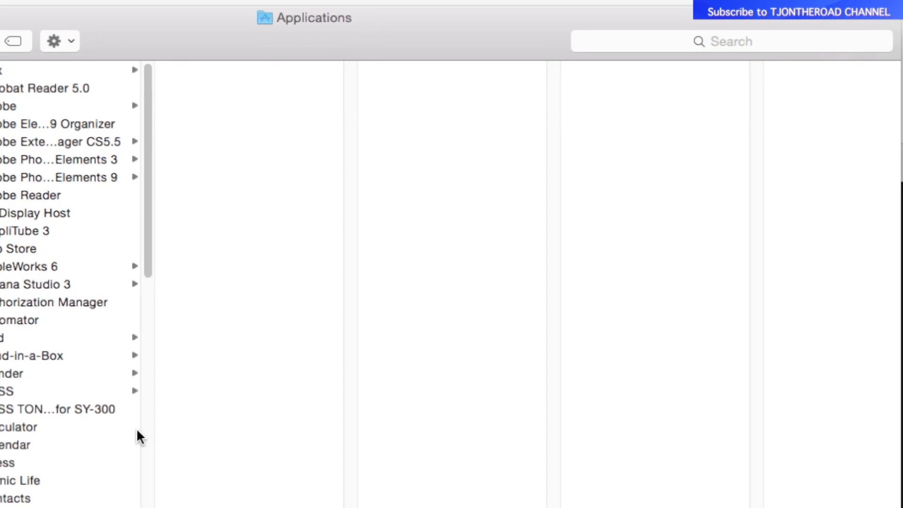
pyautogui.click(178, 430)
pyautogui.moveTo(139, 430); pyautogui.dragTo(81, 507)
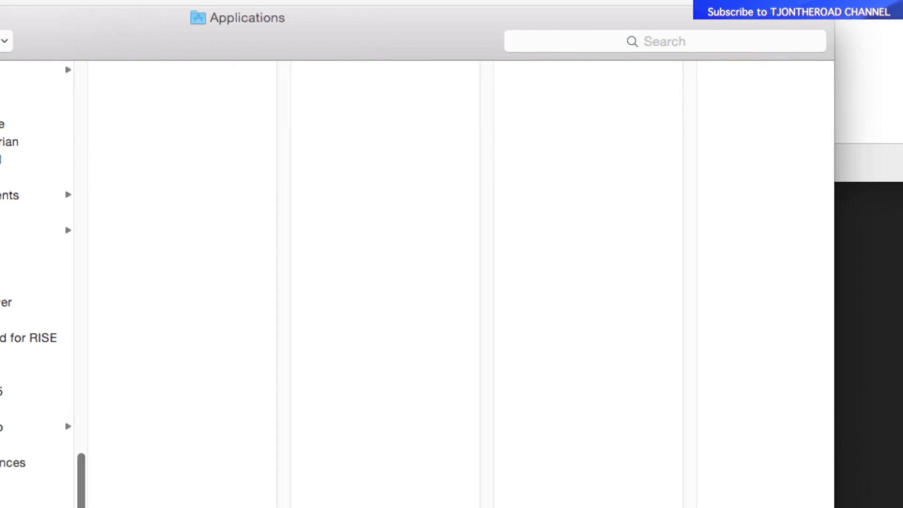
pyautogui.click(24, 507)
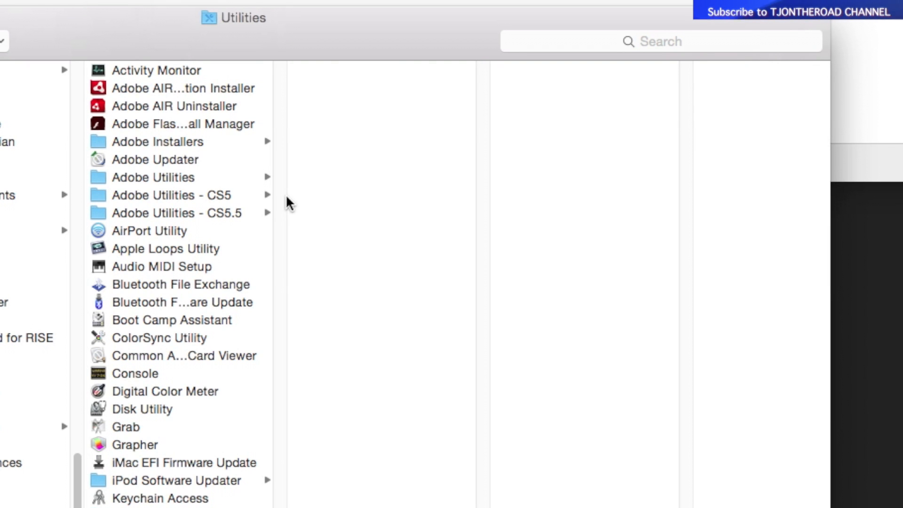
pyautogui.click(125, 271)
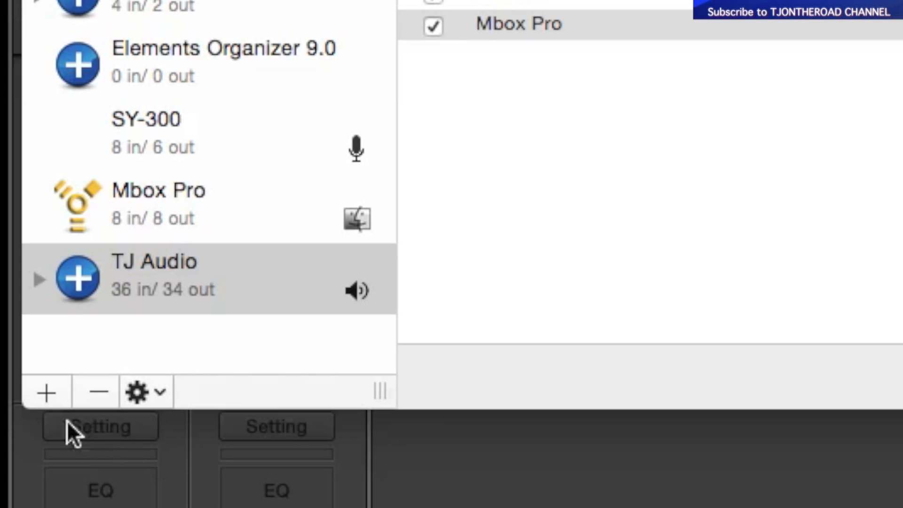
pyautogui.click(45, 399)
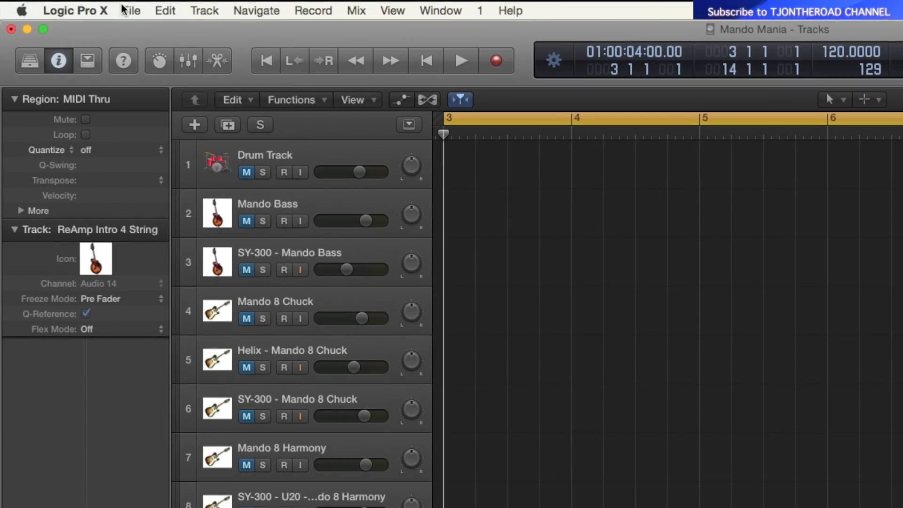
# - In Logic Pro X, choose TJ Audio as the output device in the audio preferences and close them
pyautogui.click(122, 8)
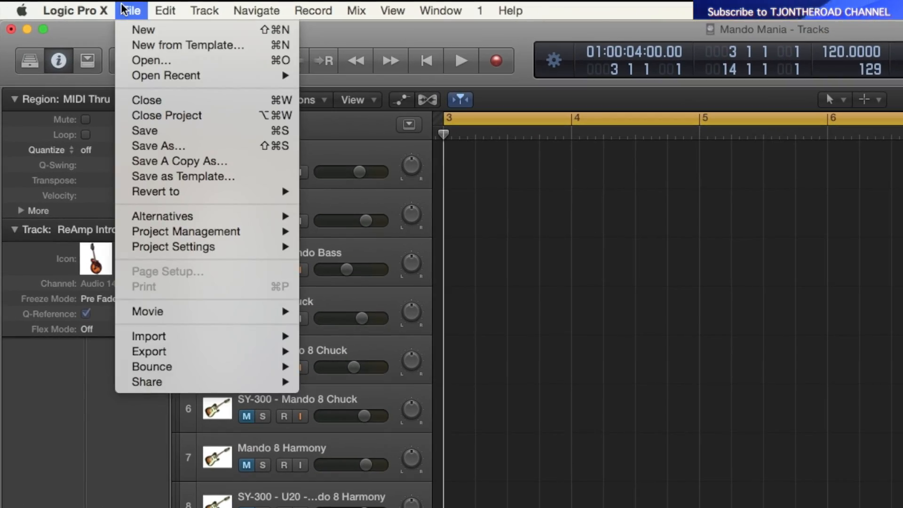
pyautogui.moveTo(86, 10)
pyautogui.moveTo(141, 55)
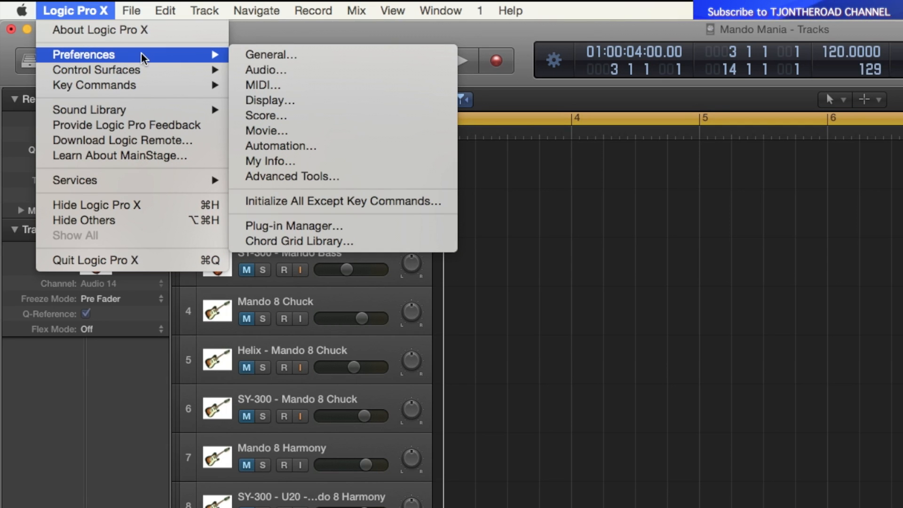
pyautogui.click(275, 74)
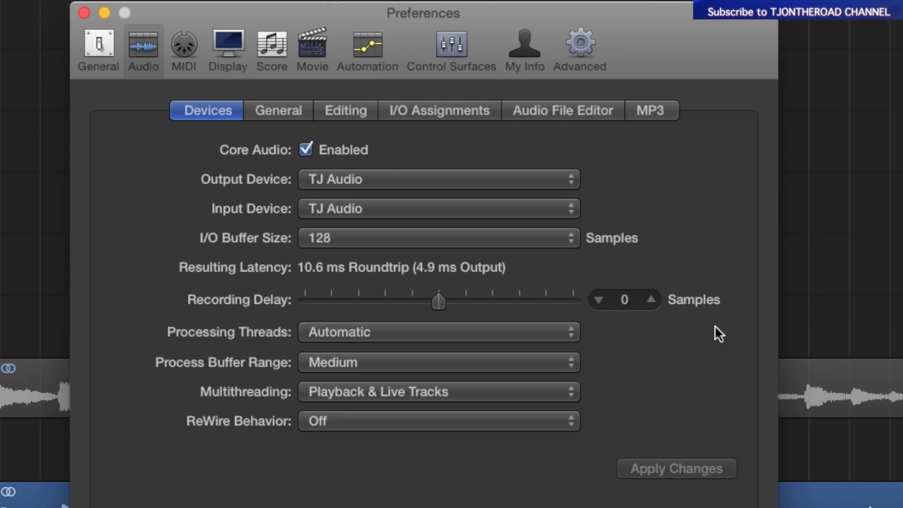
pyautogui.click(571, 179)
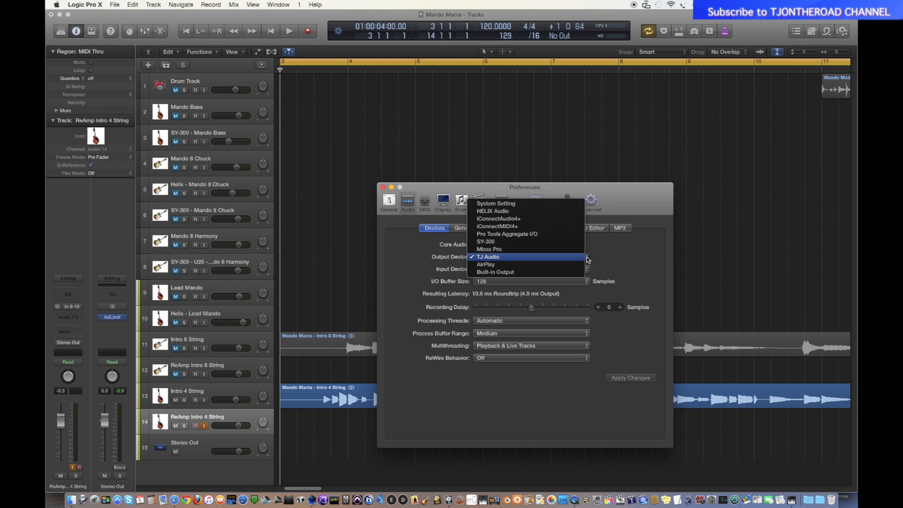
pyautogui.click(587, 260)
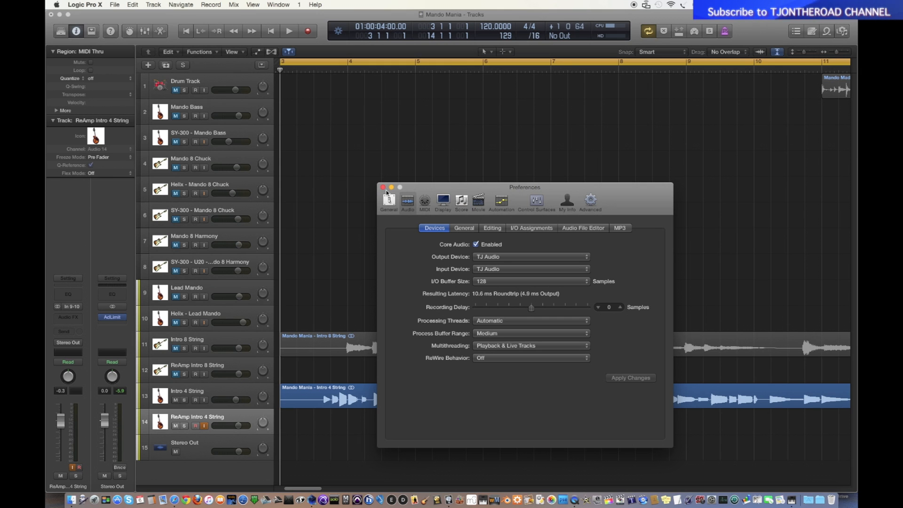
pyautogui.click(384, 188)
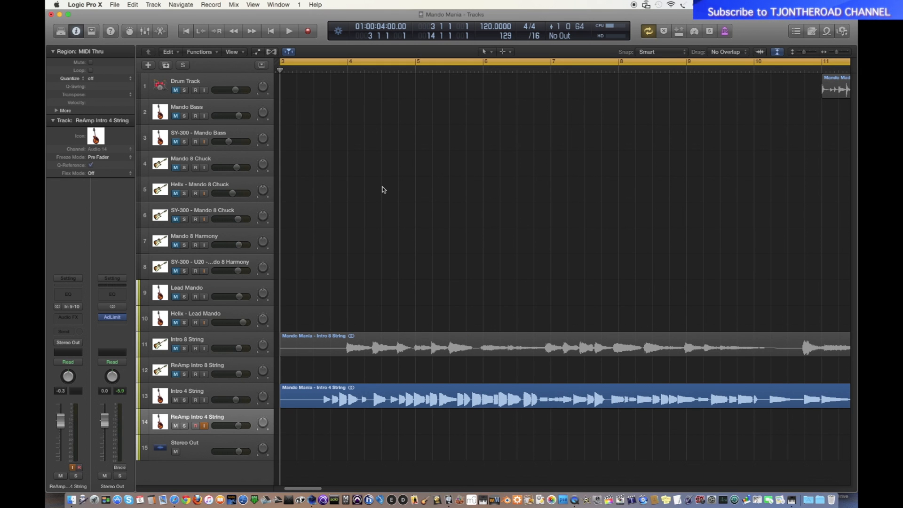
# - Return to the Logic Pro X project and route the Intro 4 String track to Output 11-12
pyautogui.press('super+Tab')
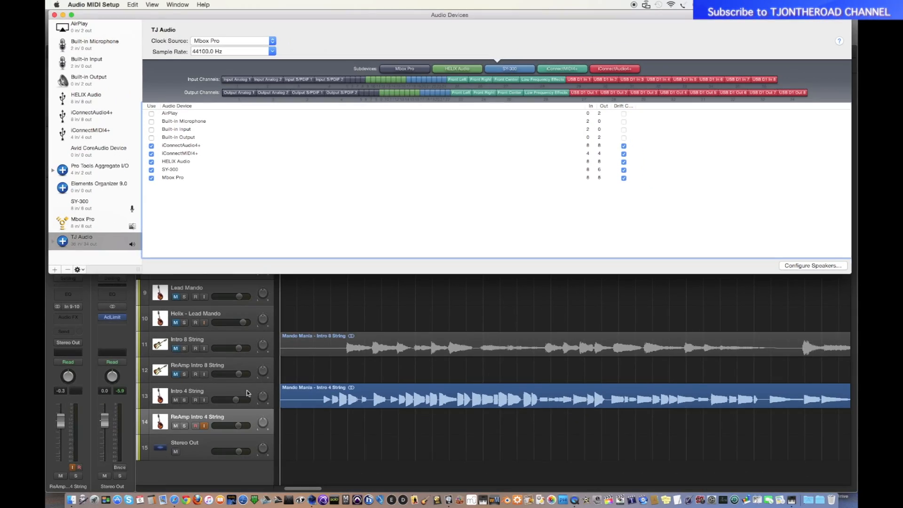
pyautogui.click(248, 393)
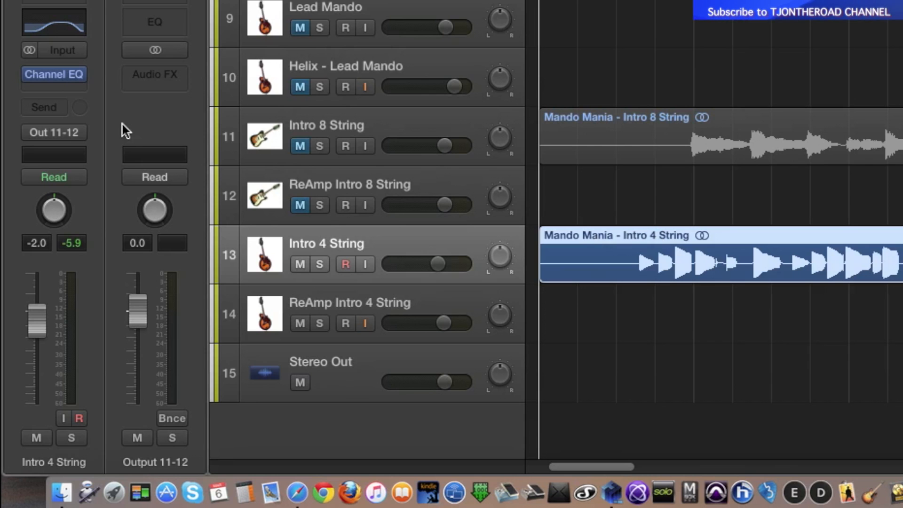
pyautogui.click(69, 137)
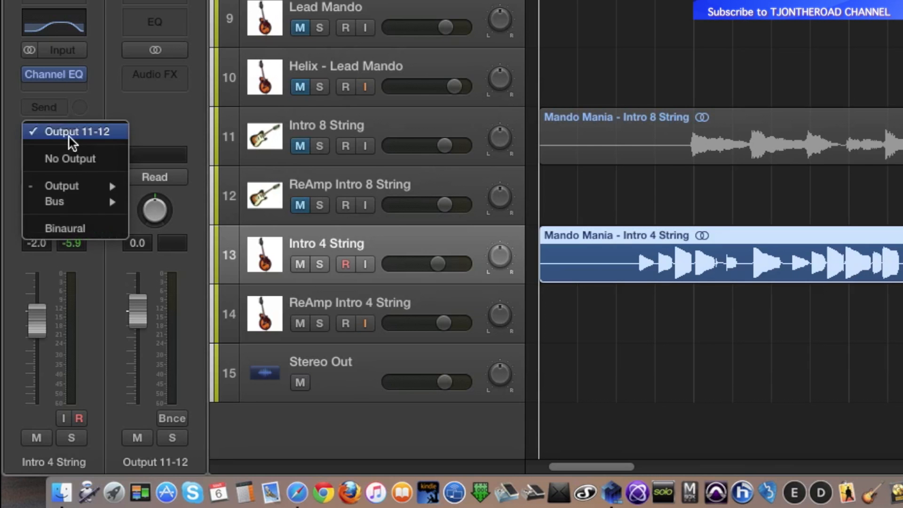
pyautogui.moveTo(90, 187)
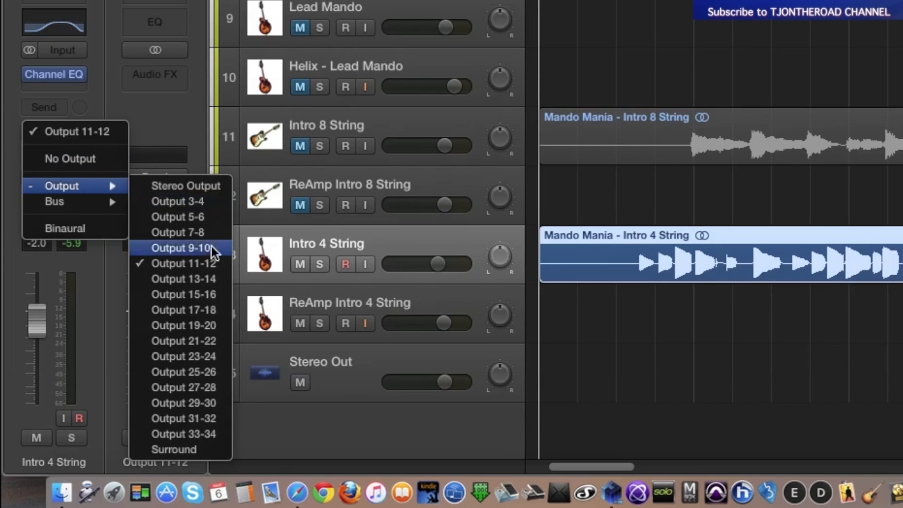
pyautogui.click(212, 270)
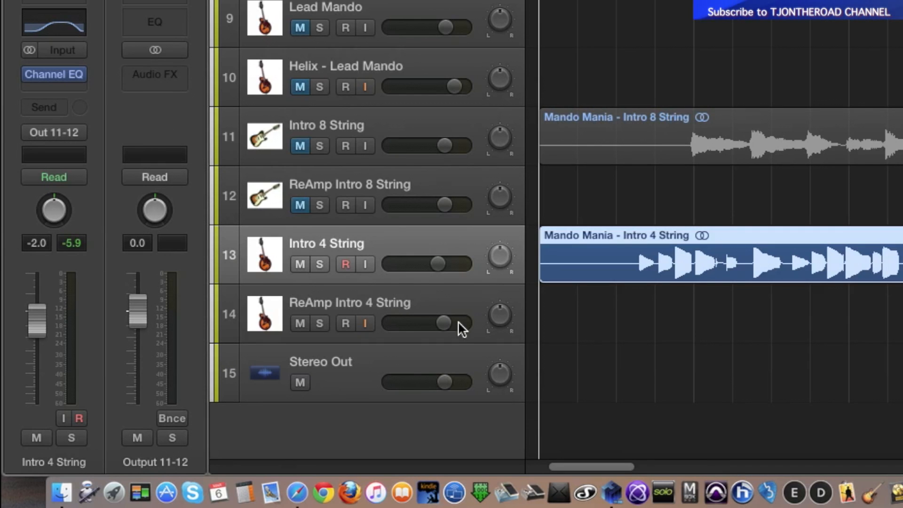
# - Set the ReAmp Intro 4 String track's input to Input 9-10 and record a re-amped take of the intro on it
pyautogui.click(420, 306)
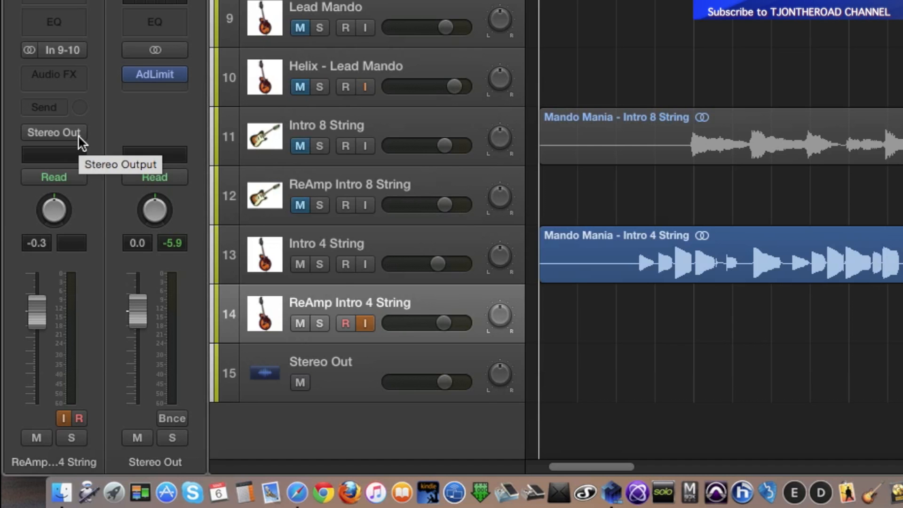
pyautogui.click(55, 50)
pyautogui.moveTo(82, 106)
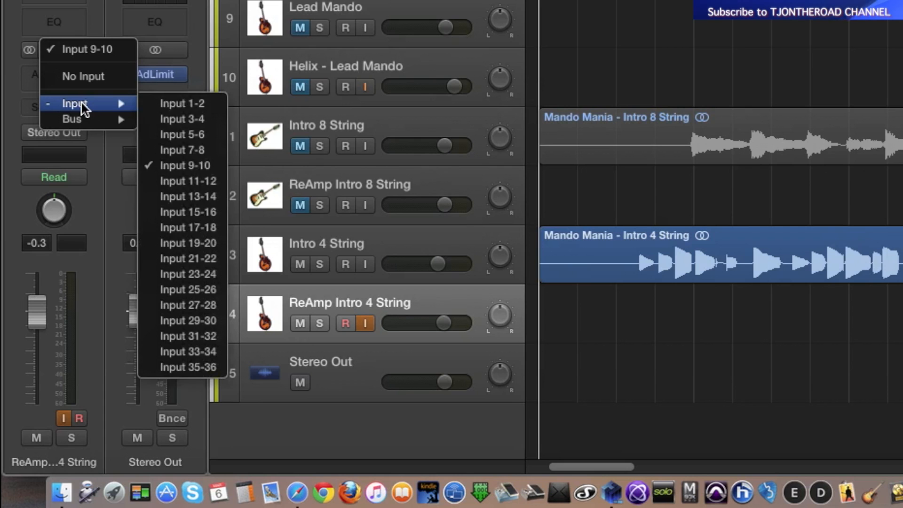
pyautogui.click(219, 168)
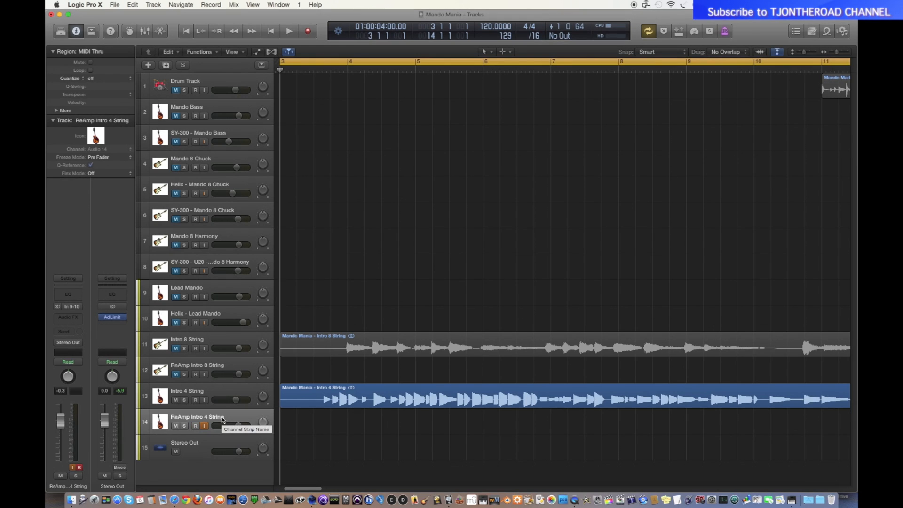
pyautogui.click(312, 32)
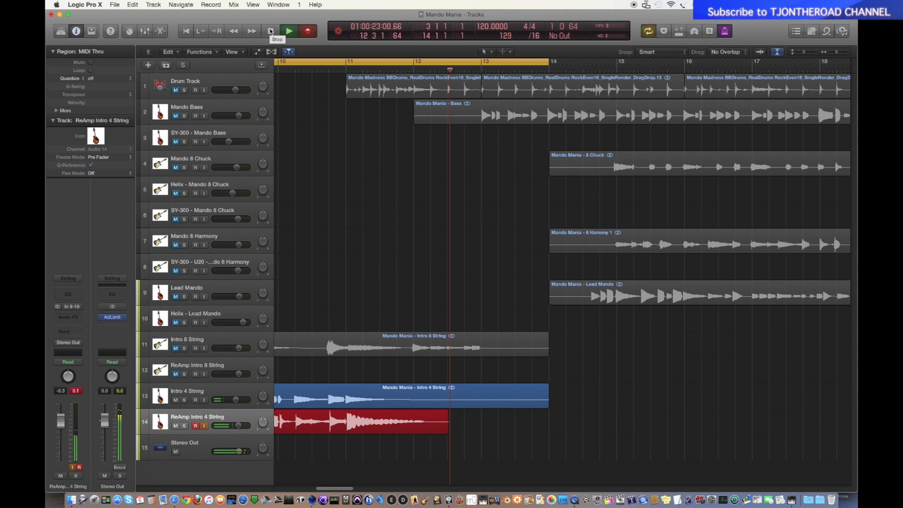
pyautogui.click(271, 31)
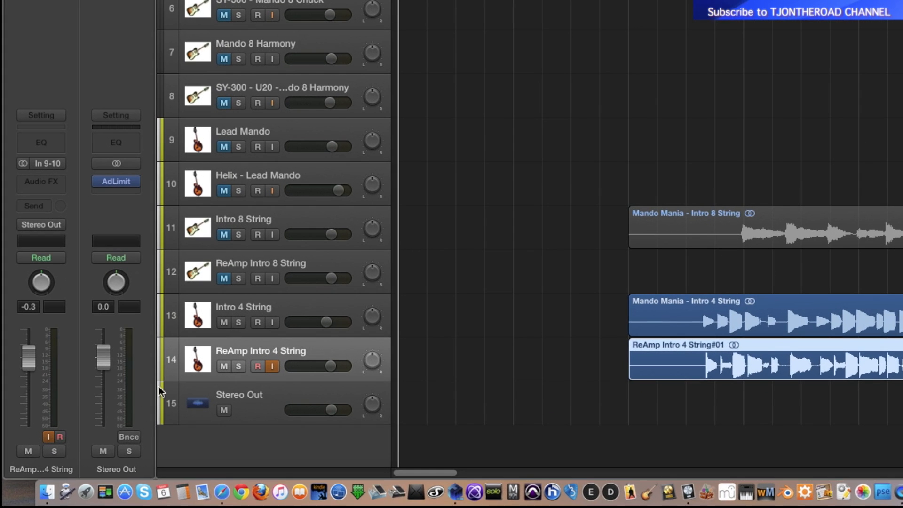
# - Mute the ReAmp Intro 4 String track and route the Intro 4 String track to Stereo Output
pyautogui.click(175, 426)
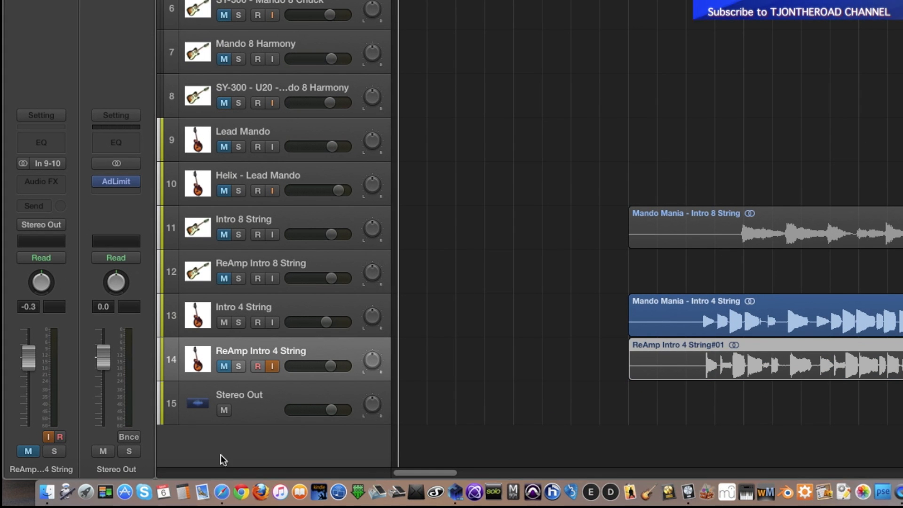
pyautogui.click(302, 307)
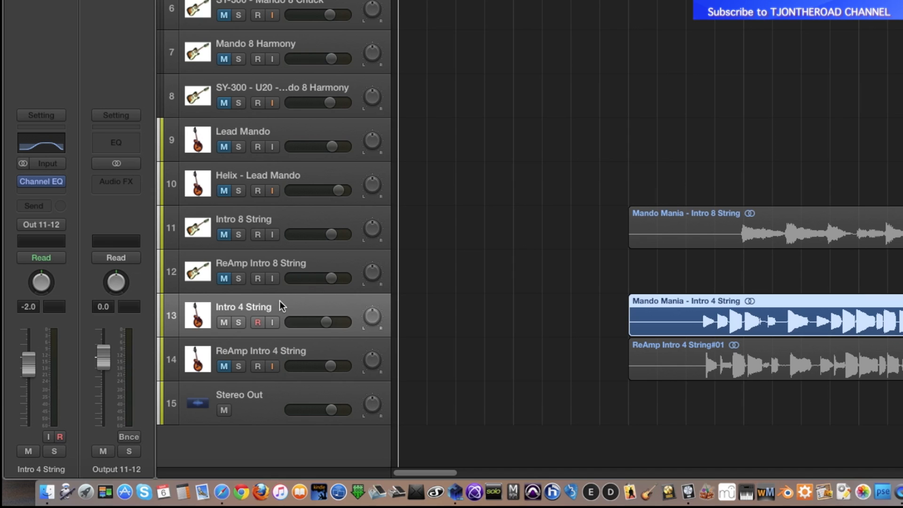
pyautogui.click(54, 226)
pyautogui.moveTo(58, 262)
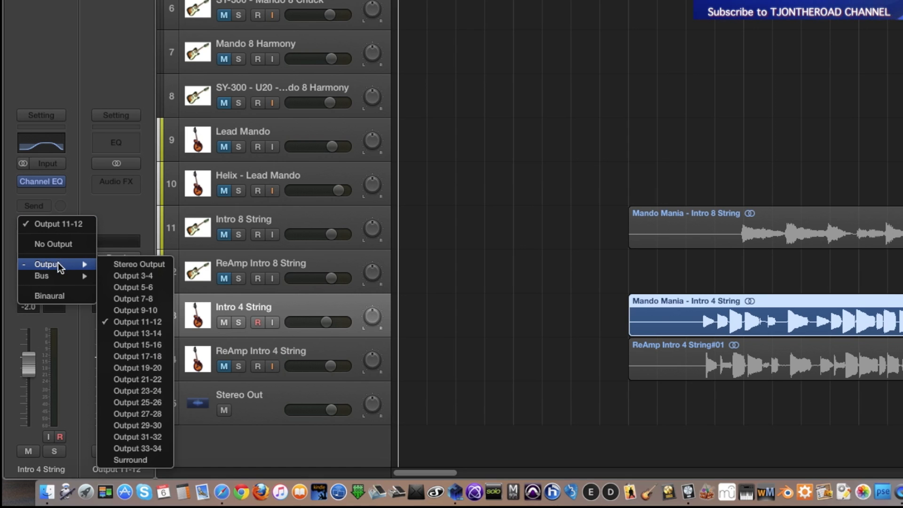
pyautogui.click(119, 264)
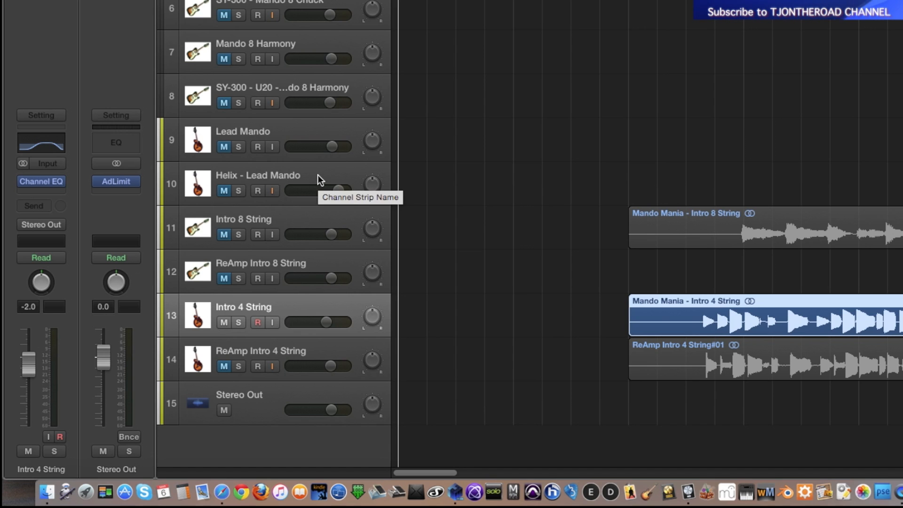
# - Play back the dry Intro 4 String track to hear the original recording, stopping just past bar 13
pyautogui.click(288, 30)
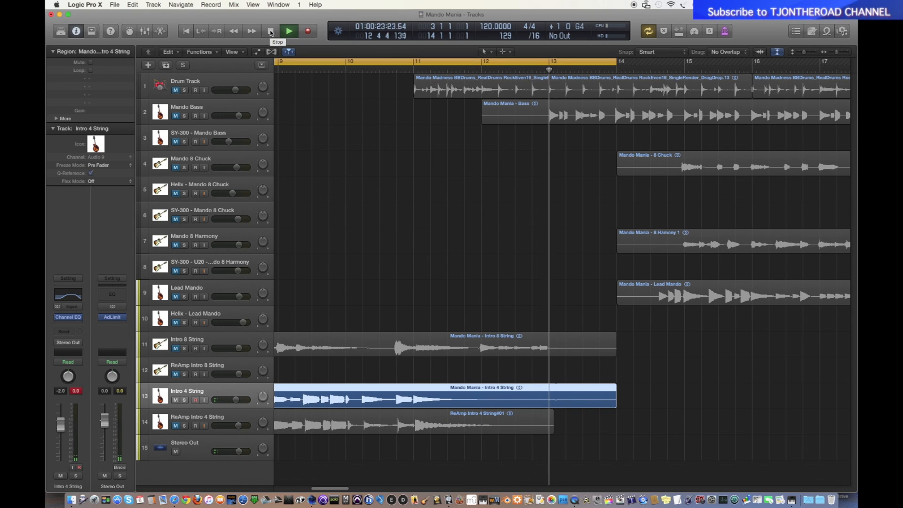
pyautogui.click(271, 31)
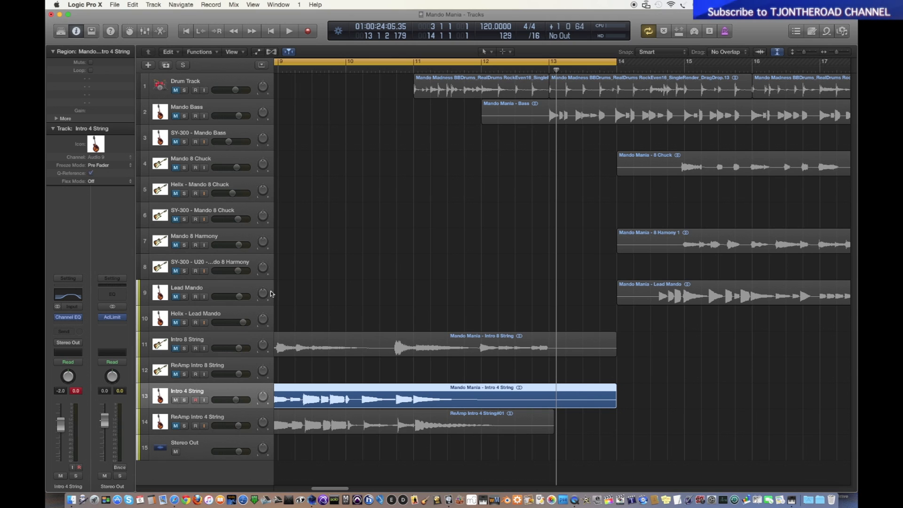
# - Mute the Intro 4 String track, unmute the ReAmp Intro 4 String track, and play back the re-amped take
pyautogui.click(176, 400)
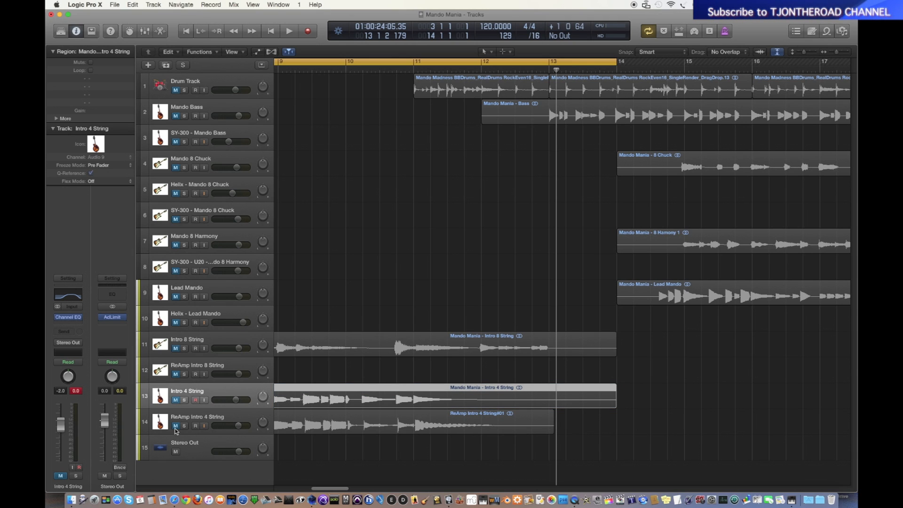
pyautogui.click(175, 429)
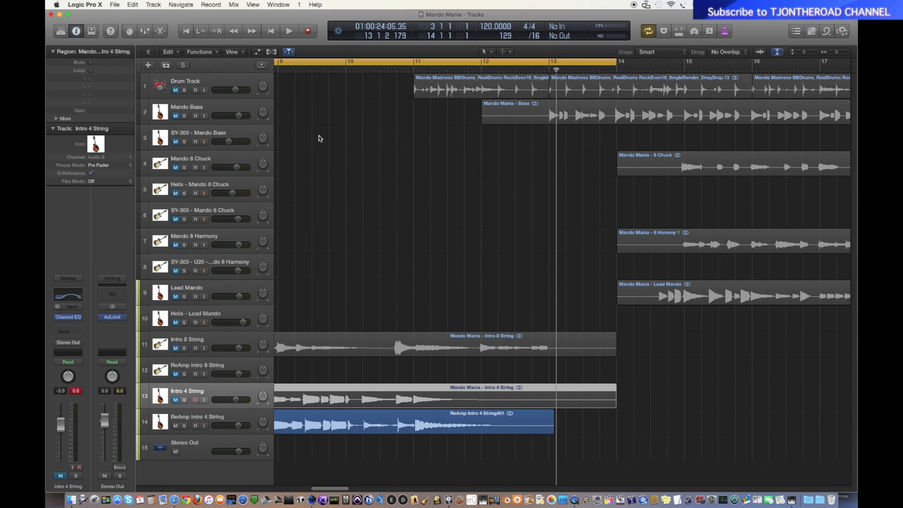
pyautogui.click(289, 31)
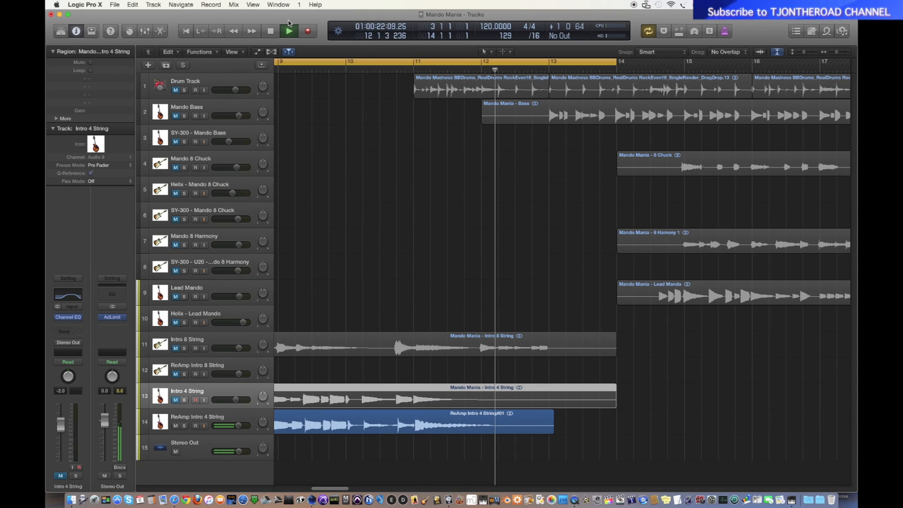
pyautogui.click(273, 33)
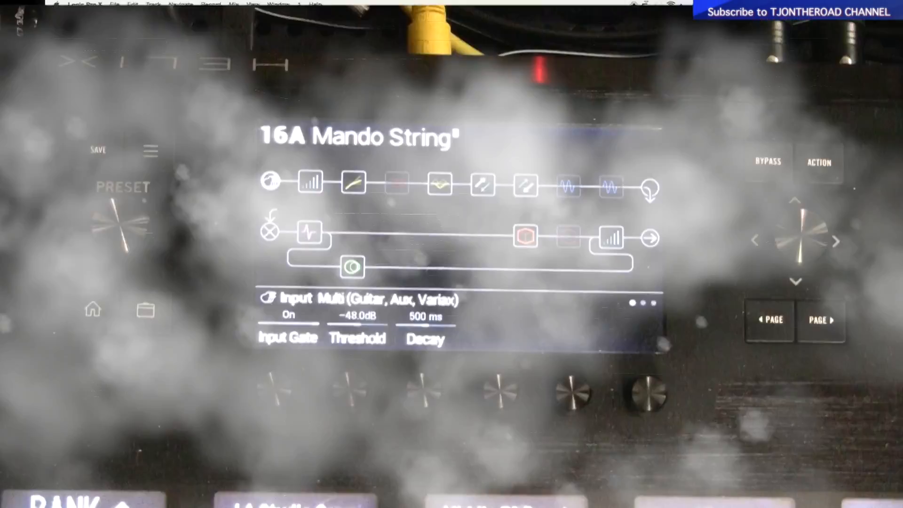